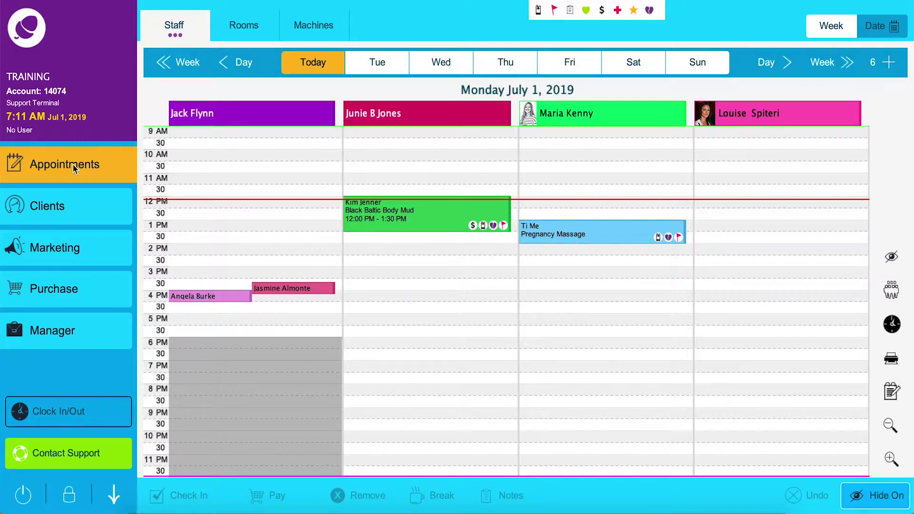
Open the business Settings from the Manager area to show Demo US contact info.
click(48, 332)
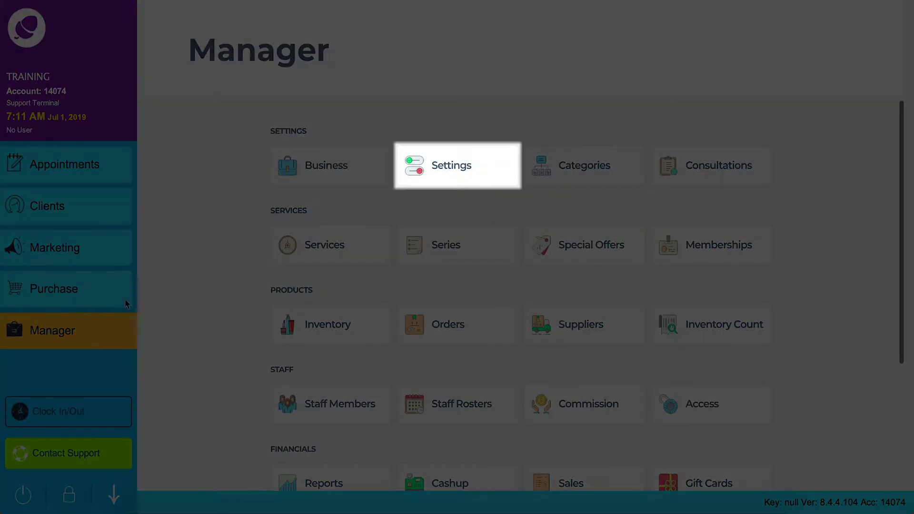
click(477, 166)
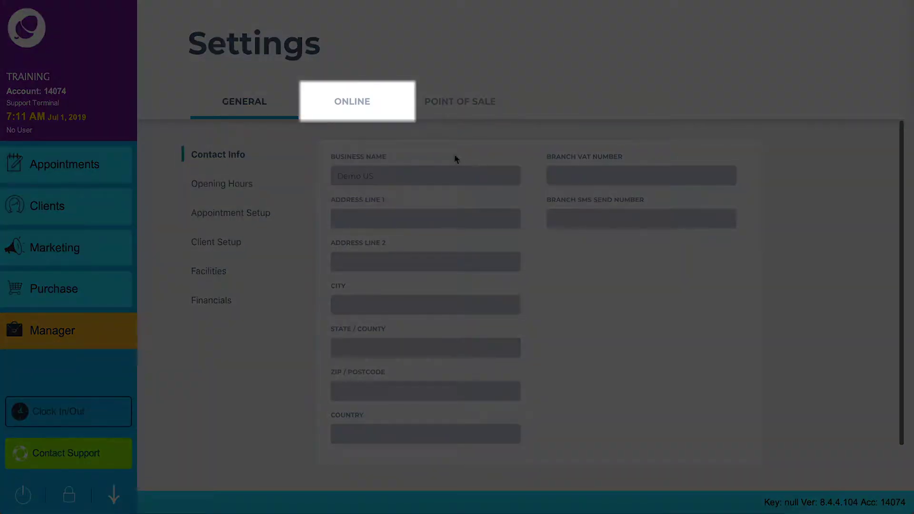
In Online settings, preview a purple brand colour, then cancel to keep green #50d413.
click(347, 100)
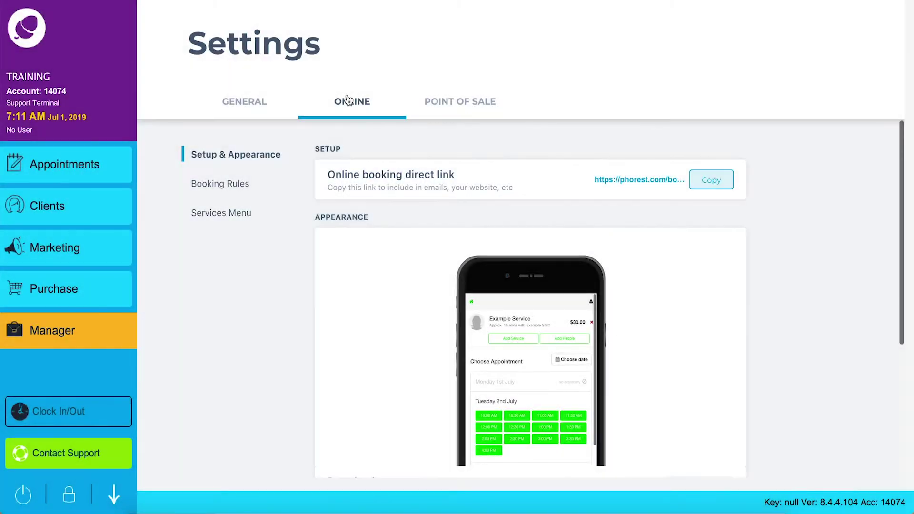
scroll(345, 299, down, 3)
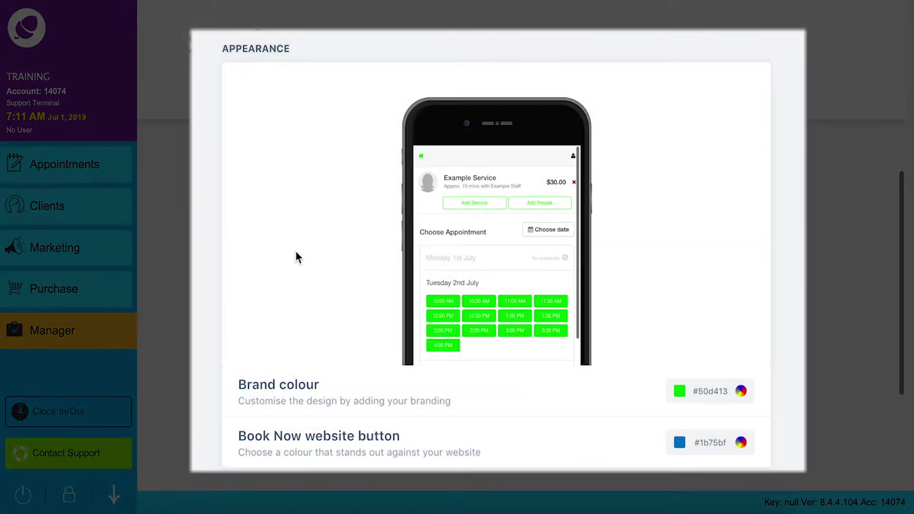
click(704, 393)
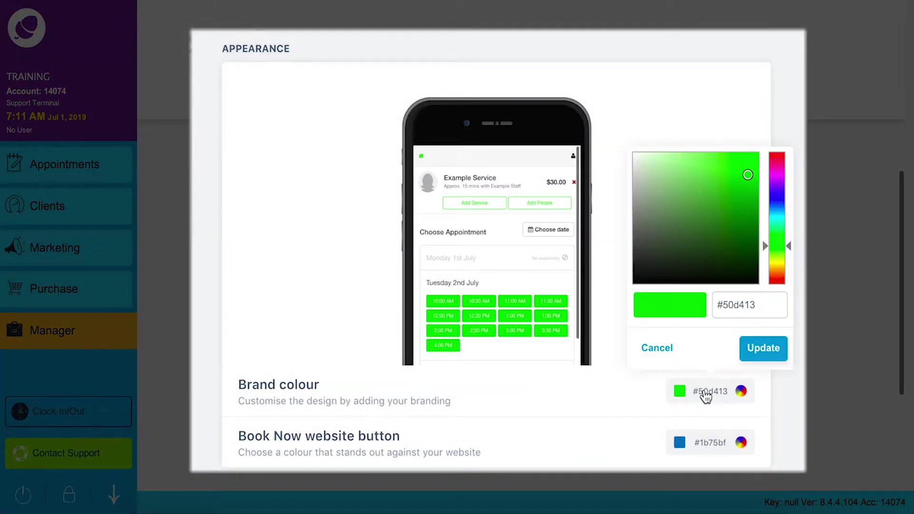
click(777, 184)
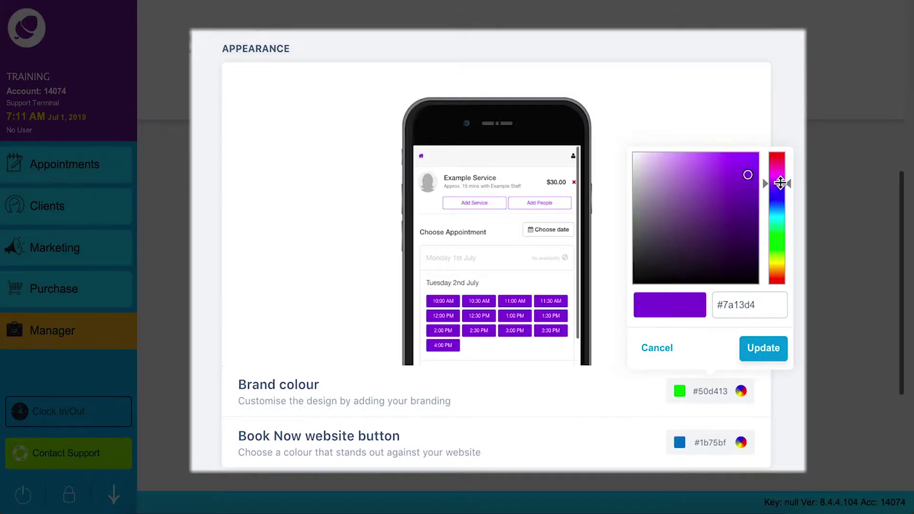
click(657, 347)
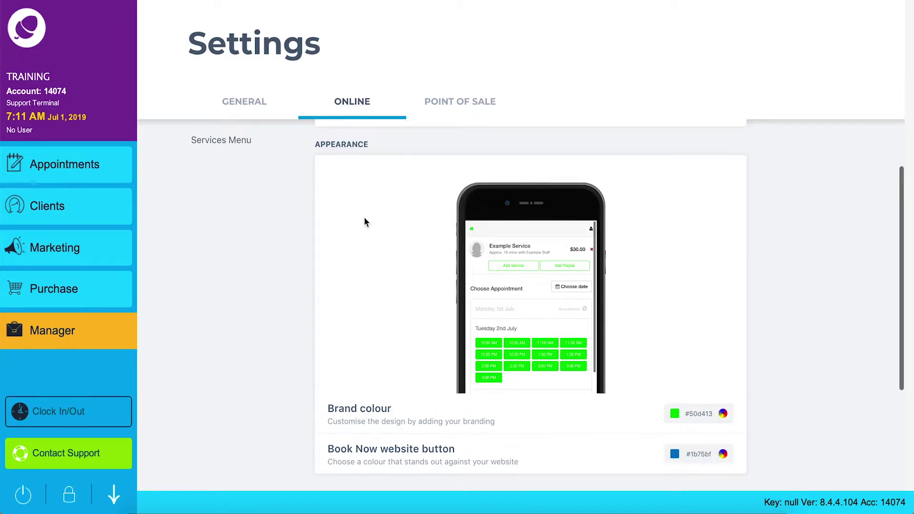
scroll(364, 222, up, 2)
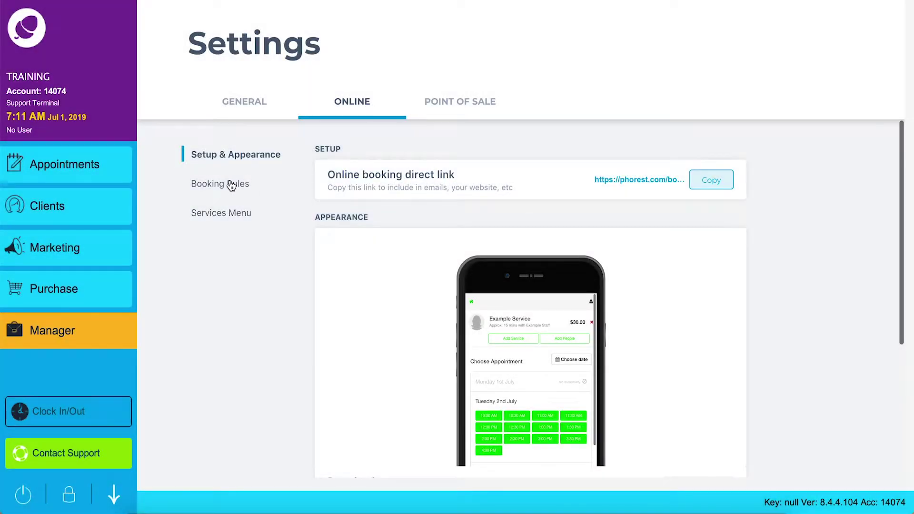
Review the online Booking Rules: 30-minute slots, 24-hour cancellation, abandoned cart emails.
click(232, 185)
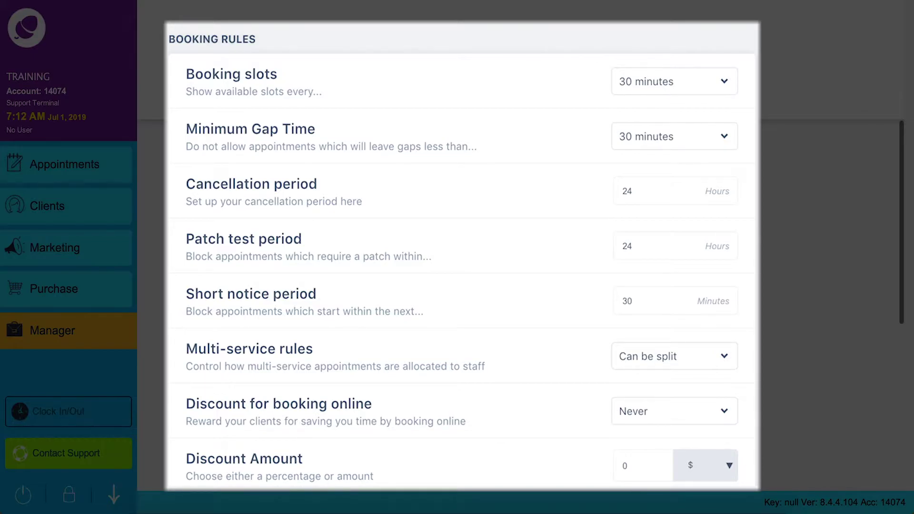
scroll(461, 257, down, 1)
scroll(462, 257, down, 1)
scroll(462, 257, down, 2)
scroll(462, 257, down, 1)
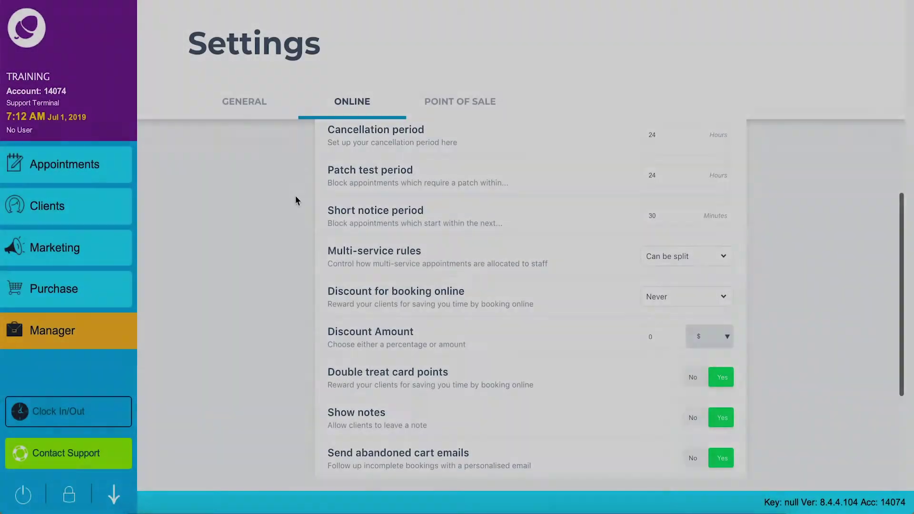
scroll(295, 200, up, 2)
scroll(295, 201, up, 2)
scroll(295, 200, up, 2)
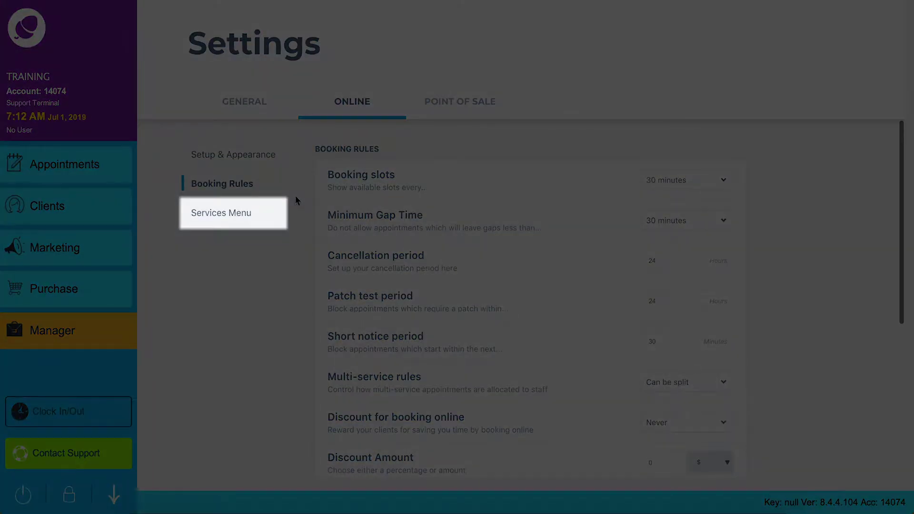
Reorder the online Services Menu so the Color category sits above Blowouts.
click(227, 214)
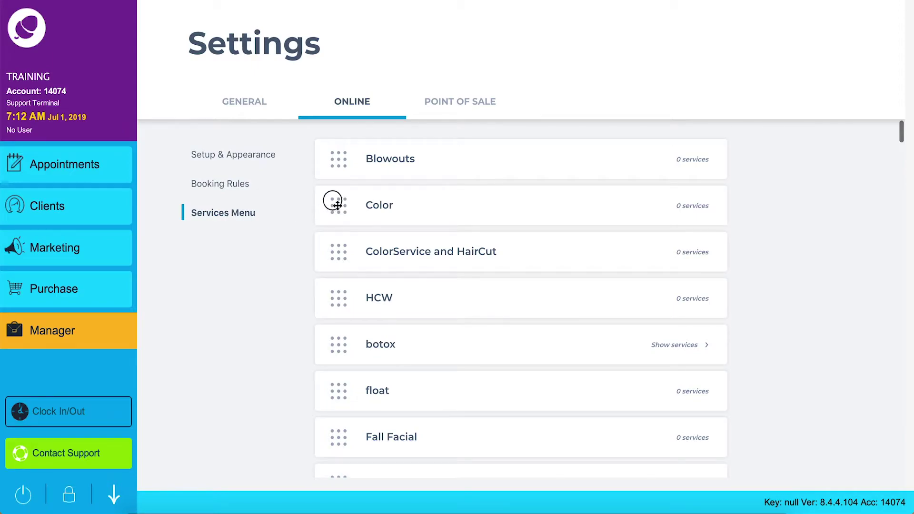
mouse_move(333, 203)
mouse_down()
mouse_move(323, 172)
mouse_move(329, 149)
mouse_up()
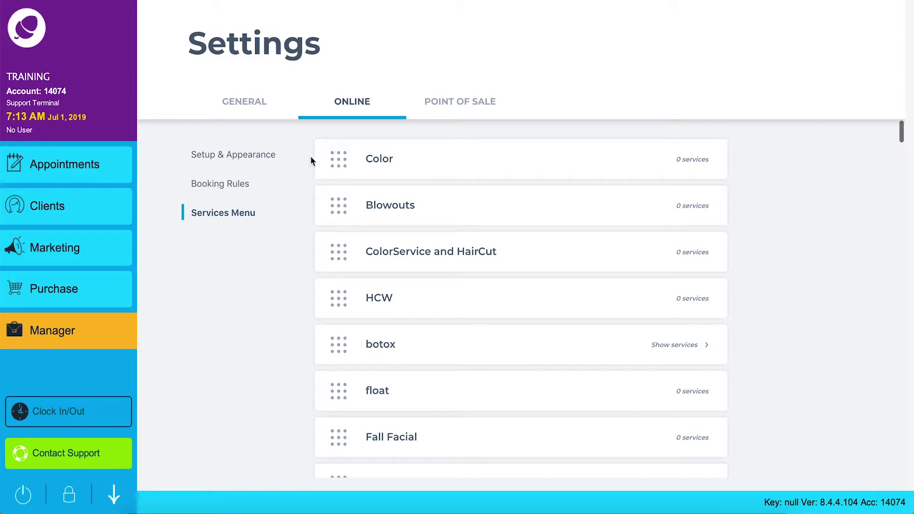
Bring up the Online & App settings of the Full Head Highlights service.
click(84, 333)
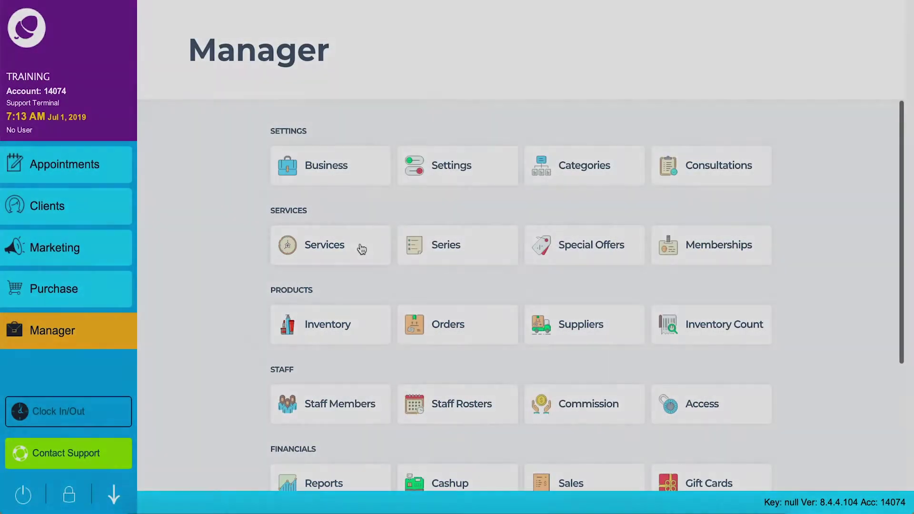
click(360, 248)
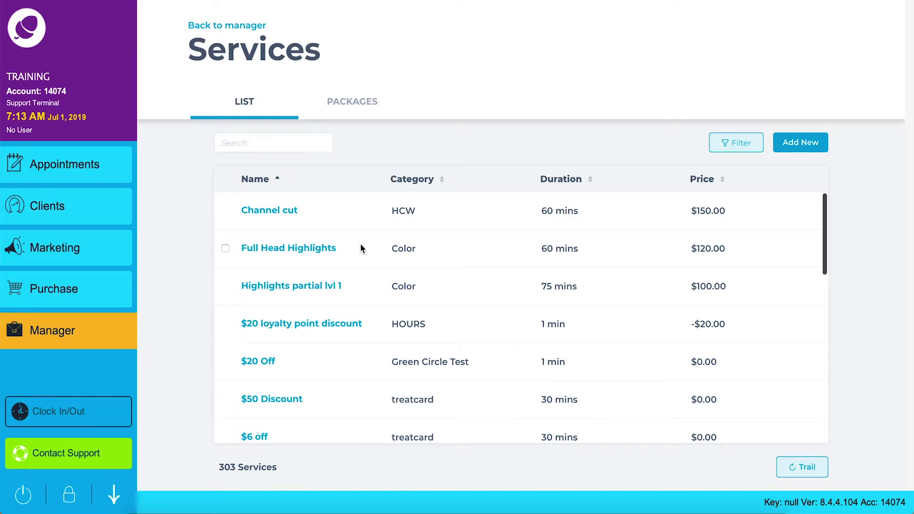
click(287, 255)
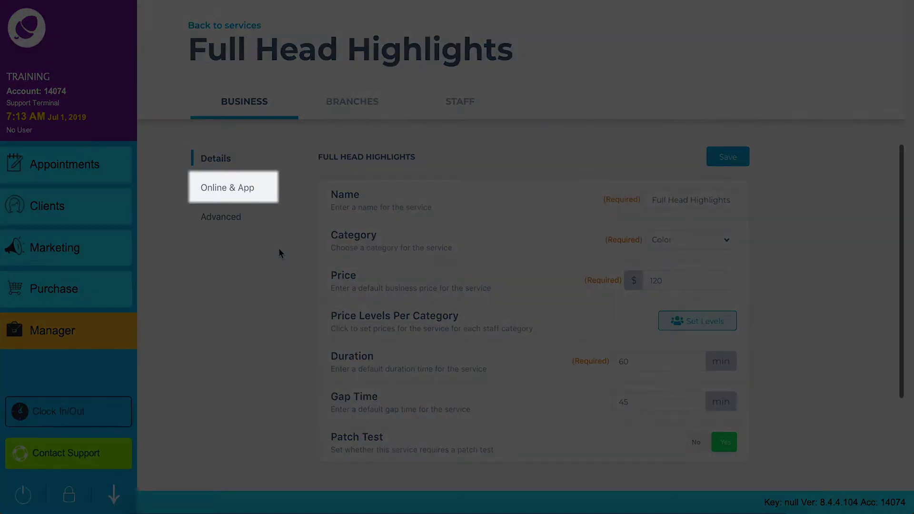
click(221, 192)
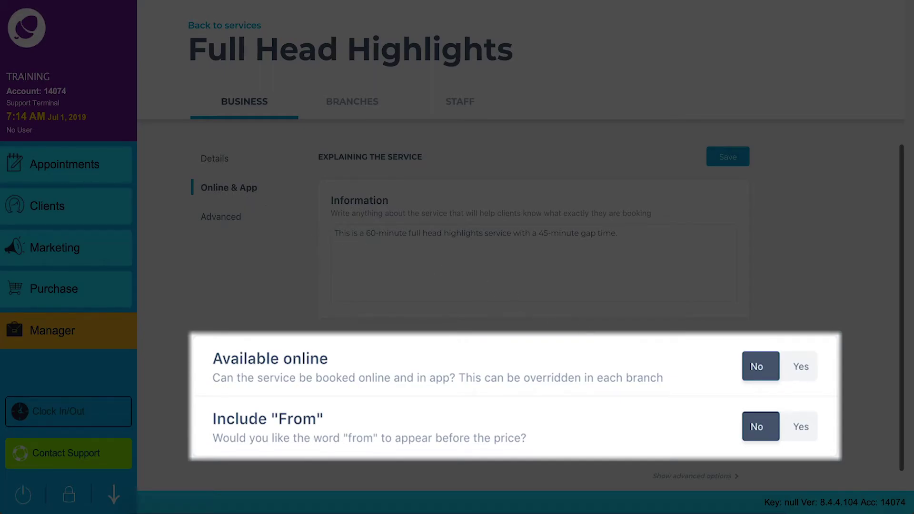
Set Available online and Include "From" to Yes, revealing the advanced options.
click(809, 371)
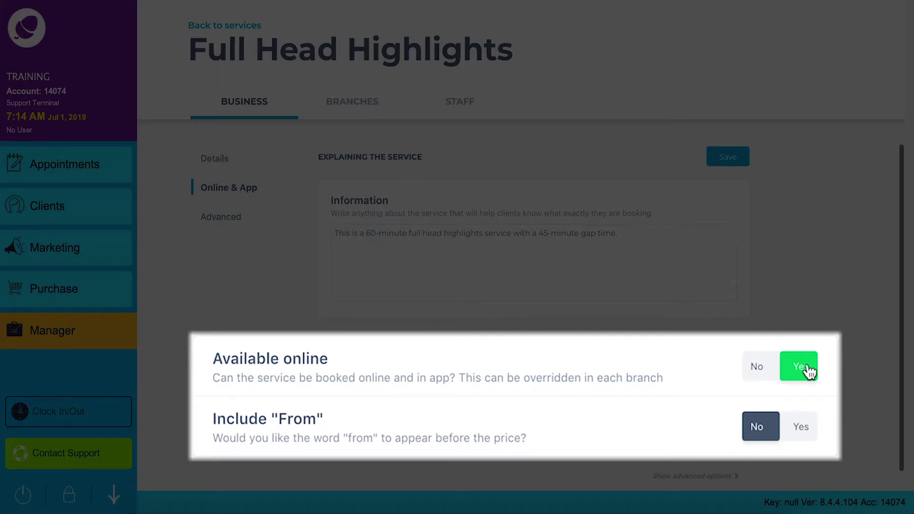
click(801, 431)
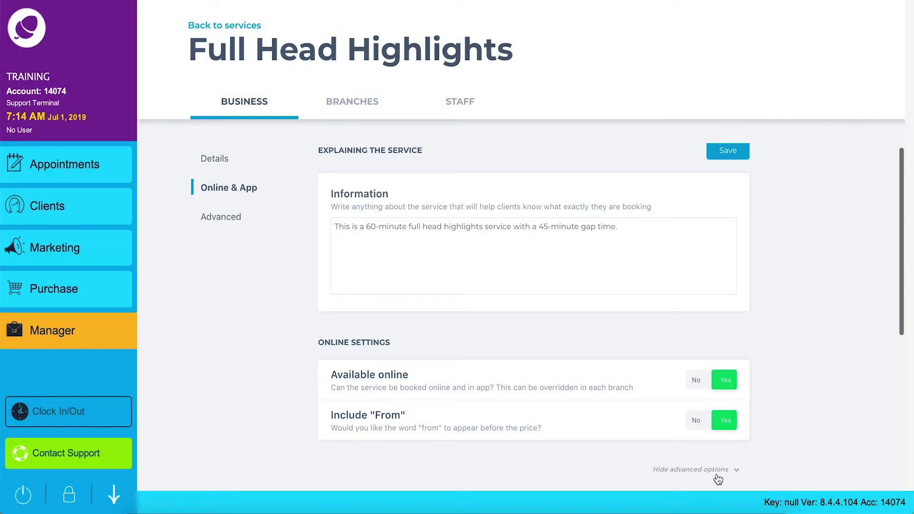
click(718, 476)
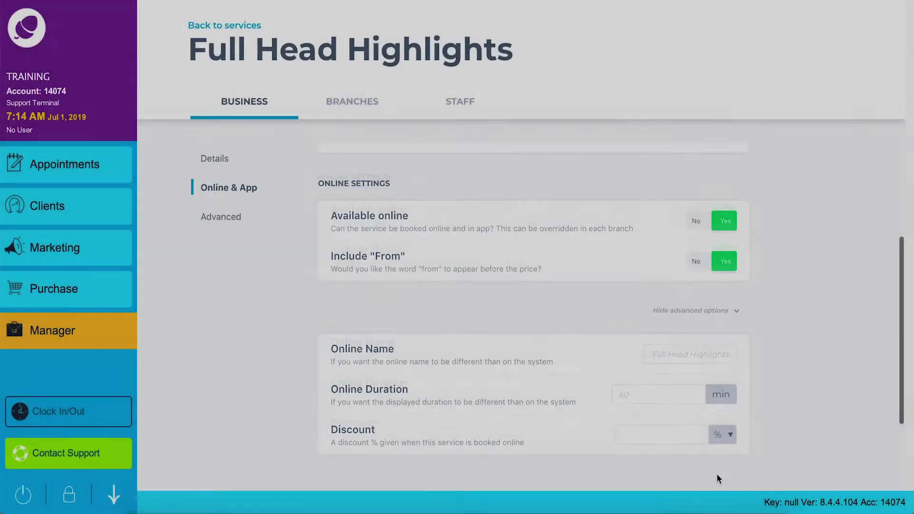
Save Full Head Highlights' online settings after reviewing online name, duration and discount.
scroll(718, 478, up, 2)
scroll(718, 477, up, 2)
scroll(717, 475, up, 1)
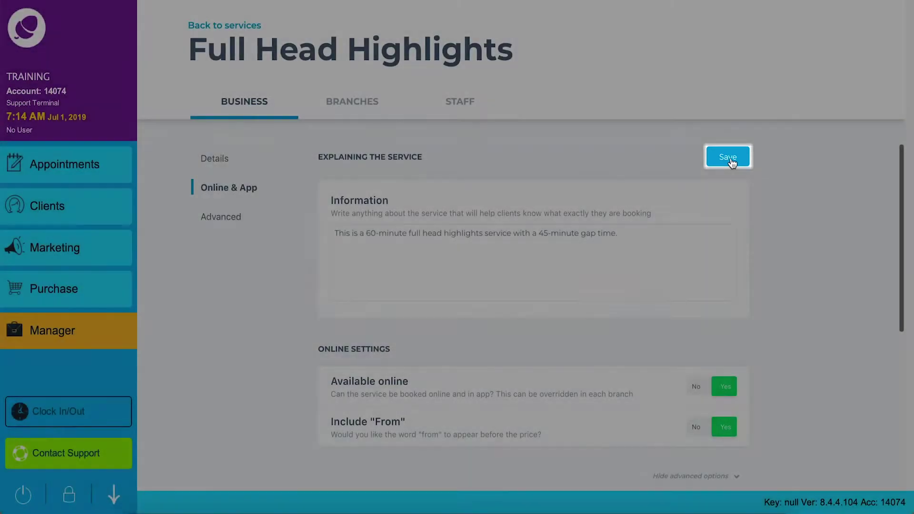
click(730, 158)
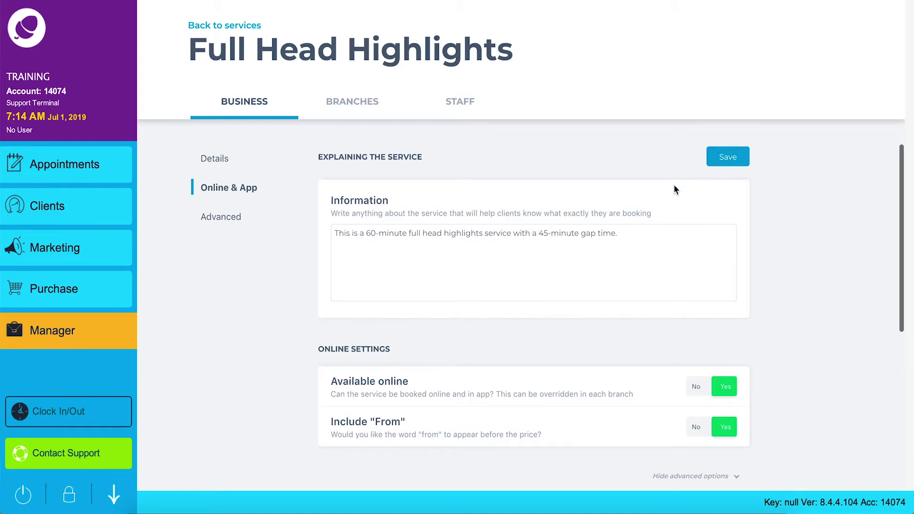
click(98, 336)
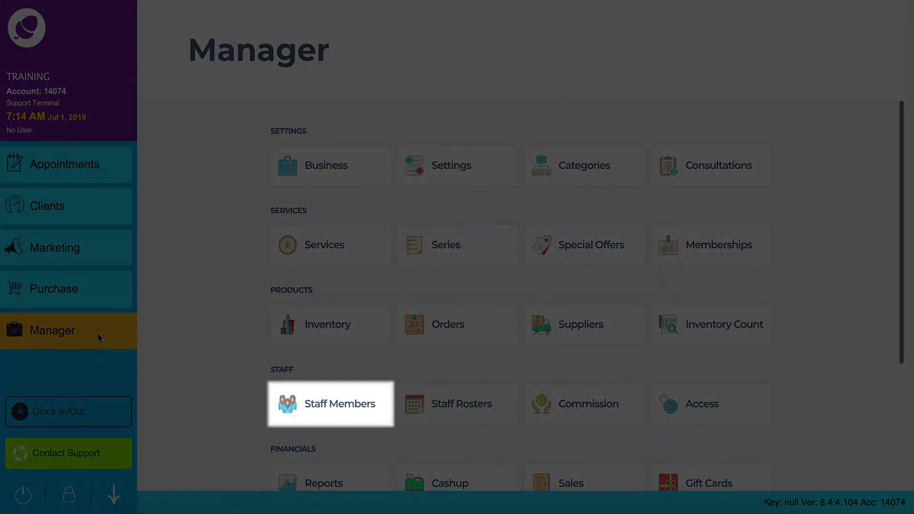
click(370, 405)
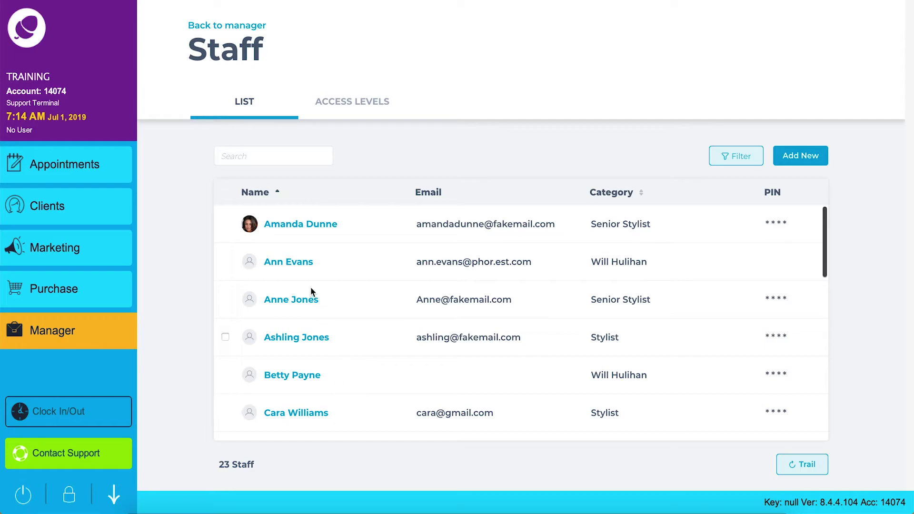
click(286, 227)
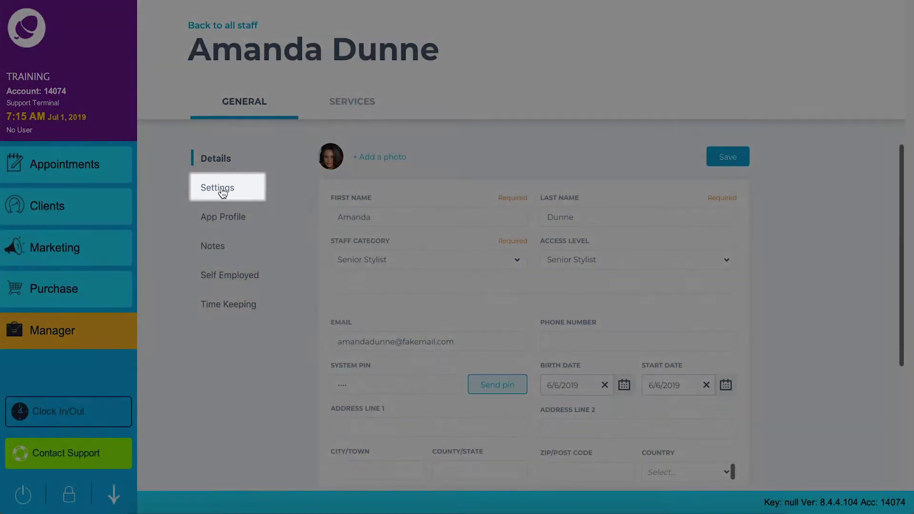
click(222, 190)
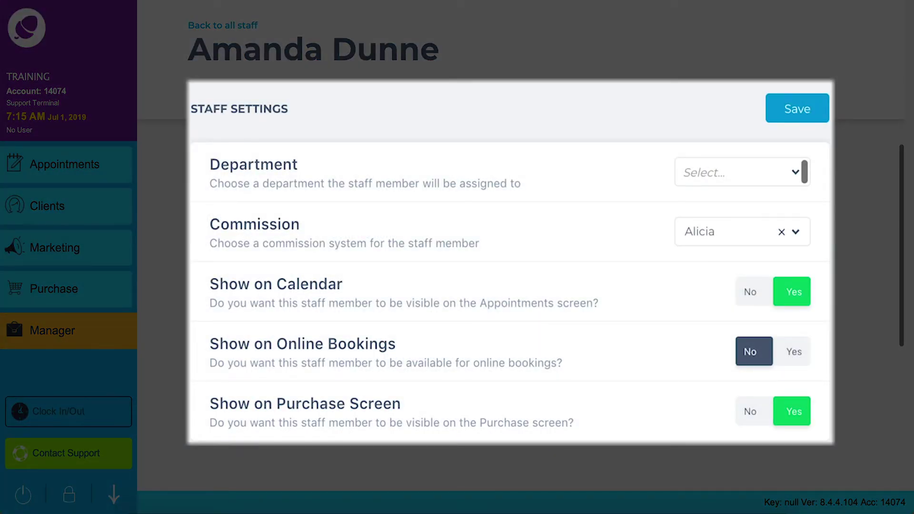
click(791, 363)
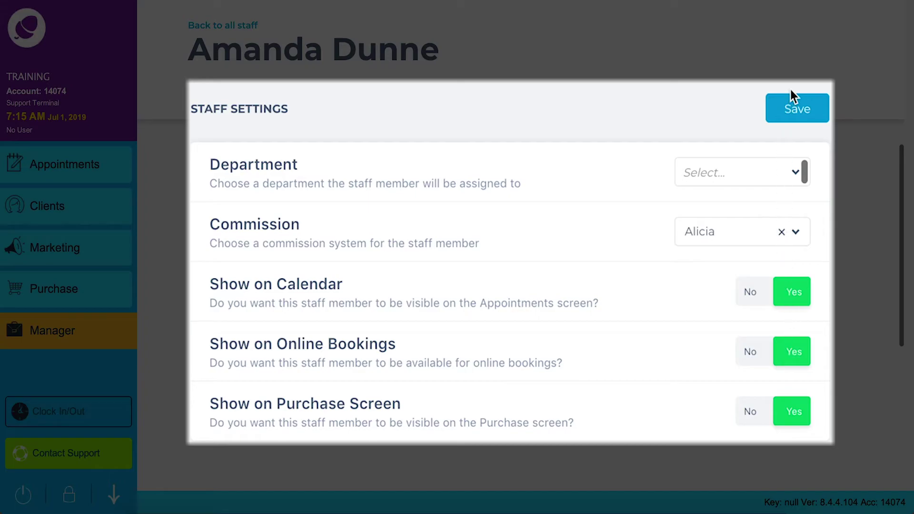
click(788, 104)
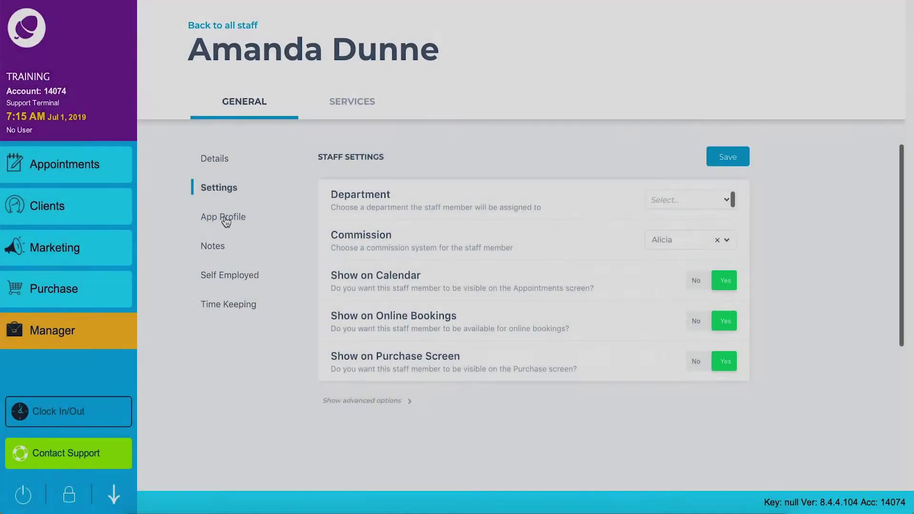
View Amanda Dunne's App Profile description noting her 2018 and 2019 awards.
click(225, 221)
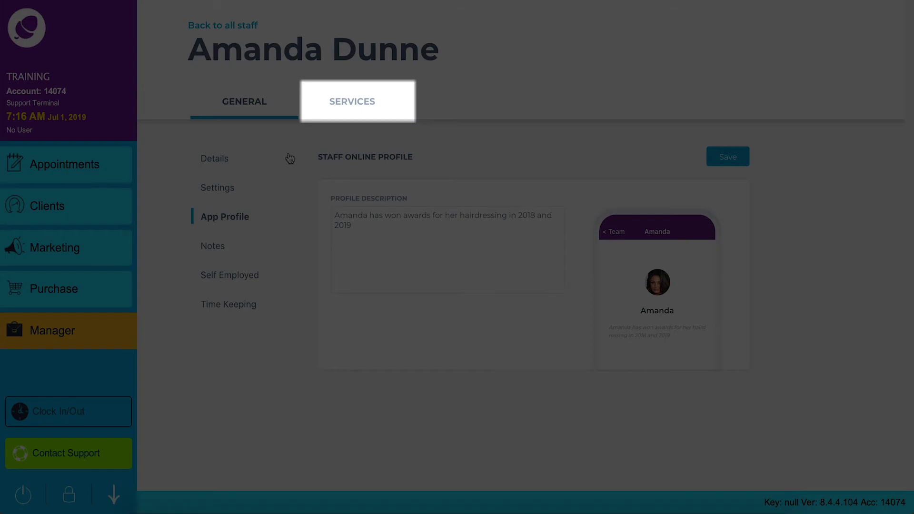
click(356, 104)
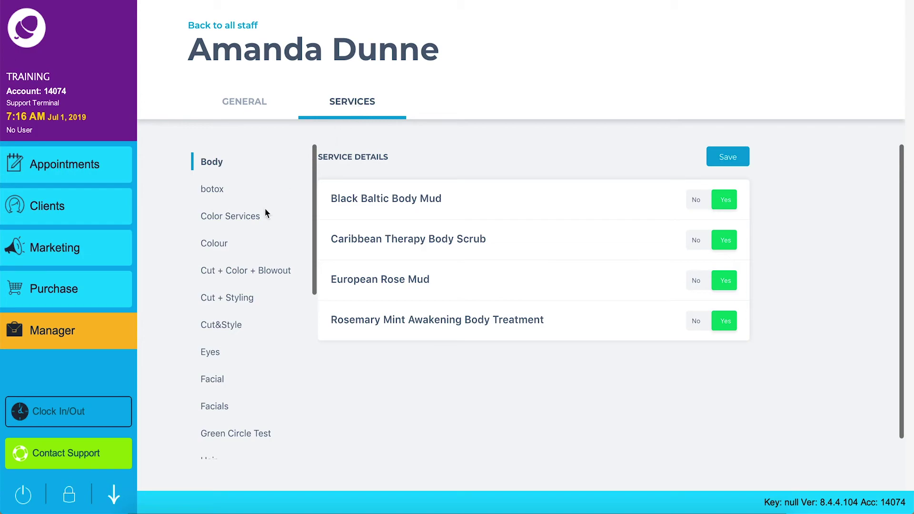
click(220, 245)
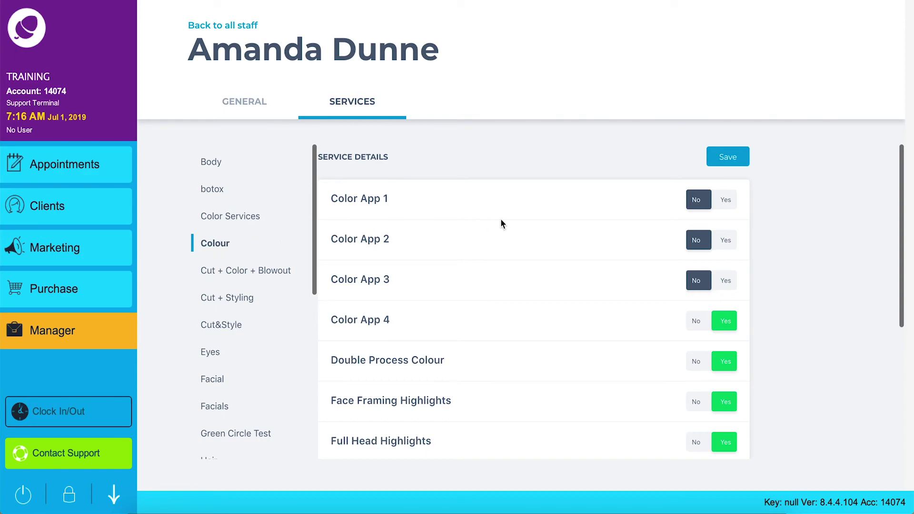
click(726, 200)
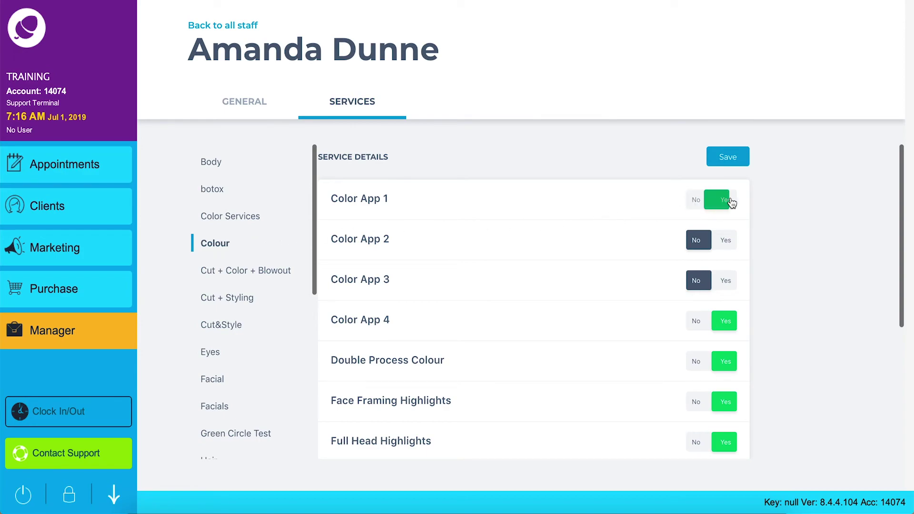
click(727, 245)
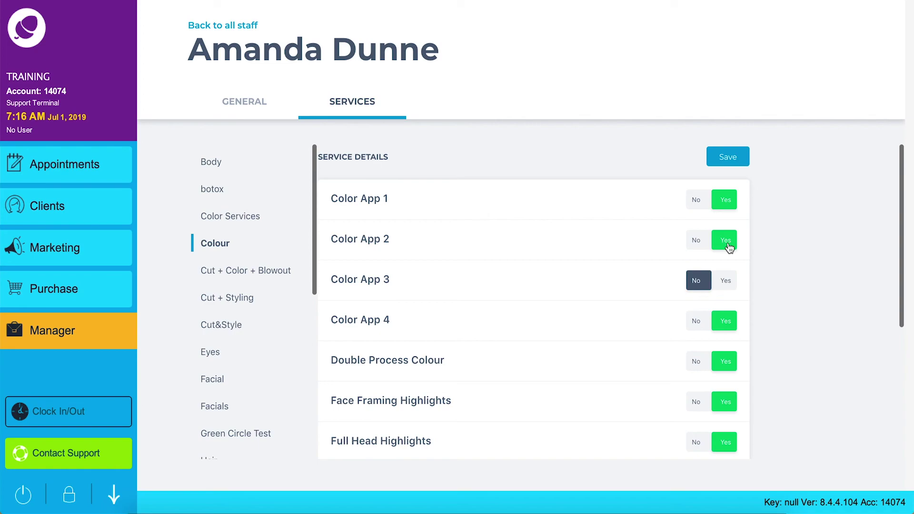
click(731, 158)
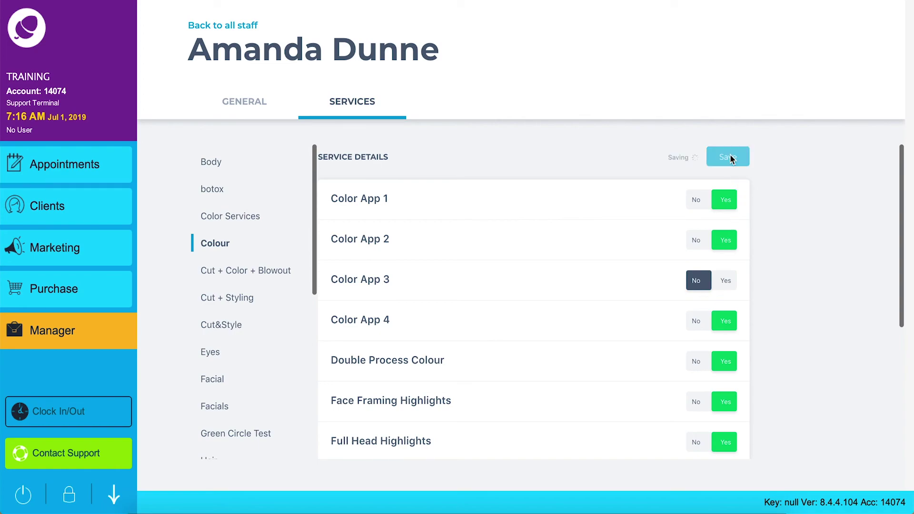